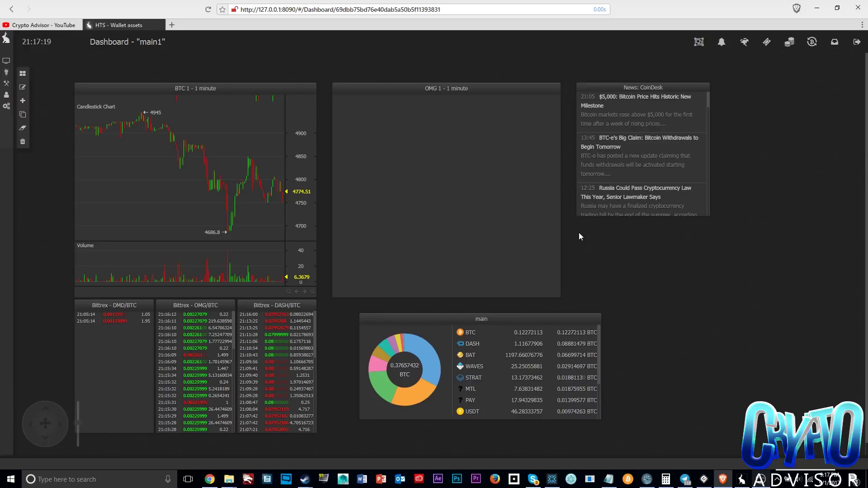
- Expand the left navigation sidebar beside the main1 dashboard
mouse_move(9, 140)
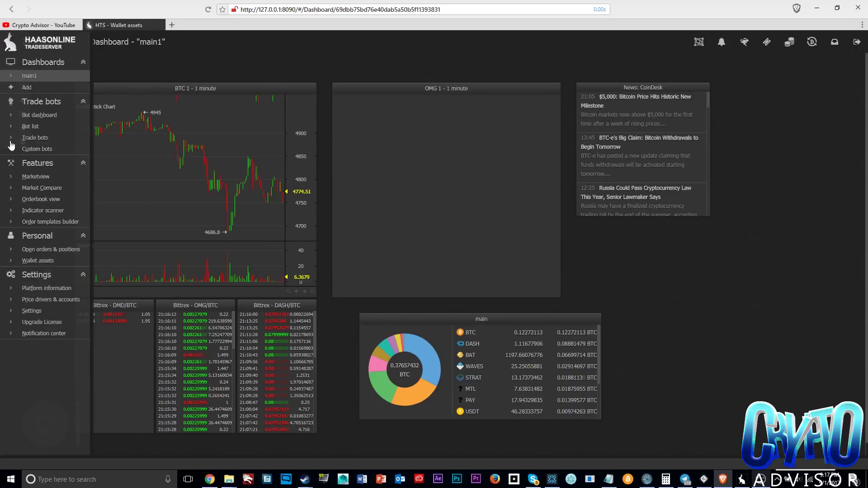
left_click(74, 324)
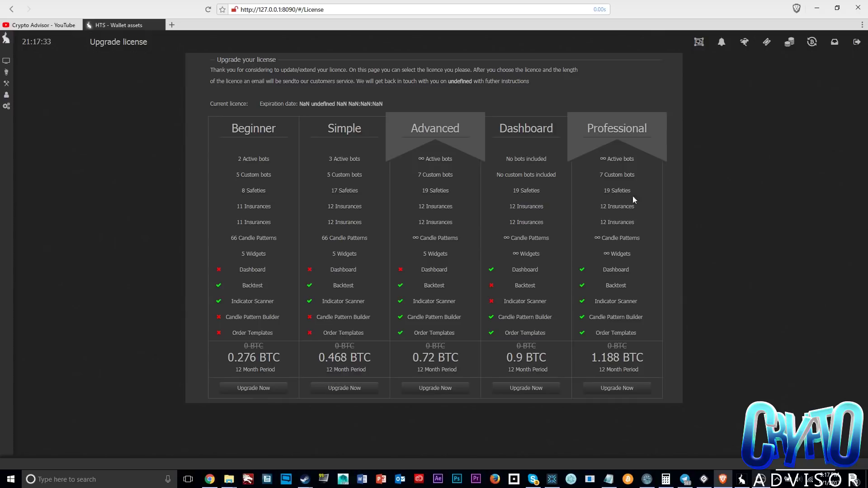
left_click_drag(597, 362, 620, 357)
mouse_move(11, 76)
left_click(55, 80)
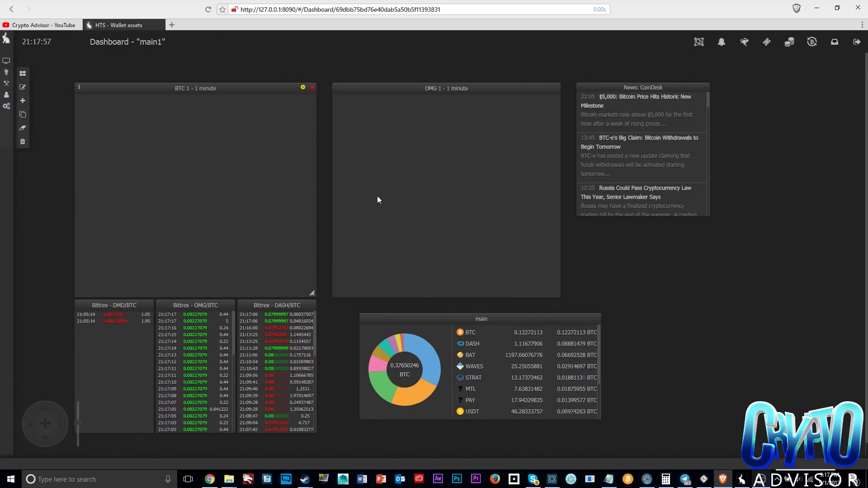
mouse_move(9, 72)
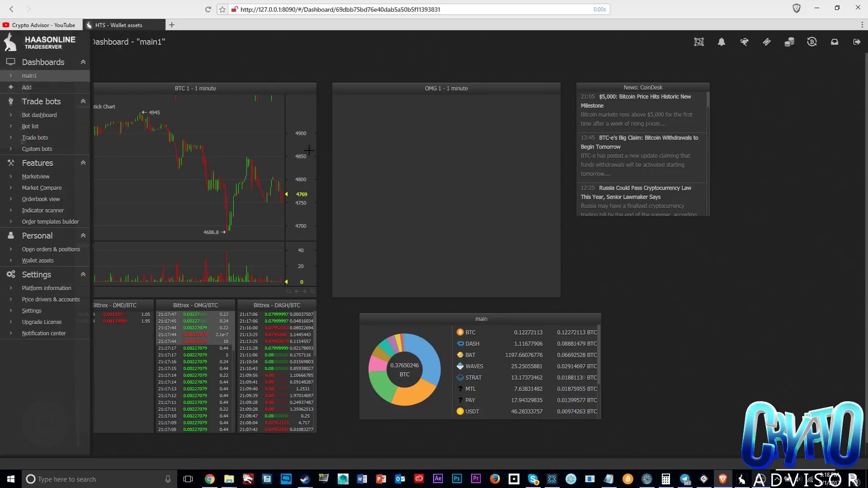
right_click(633, 283)
key("Escape")
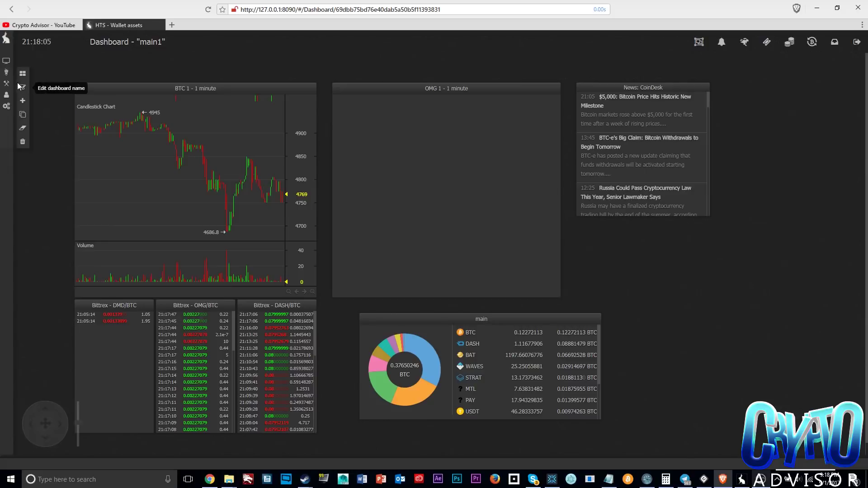
left_click(22, 88)
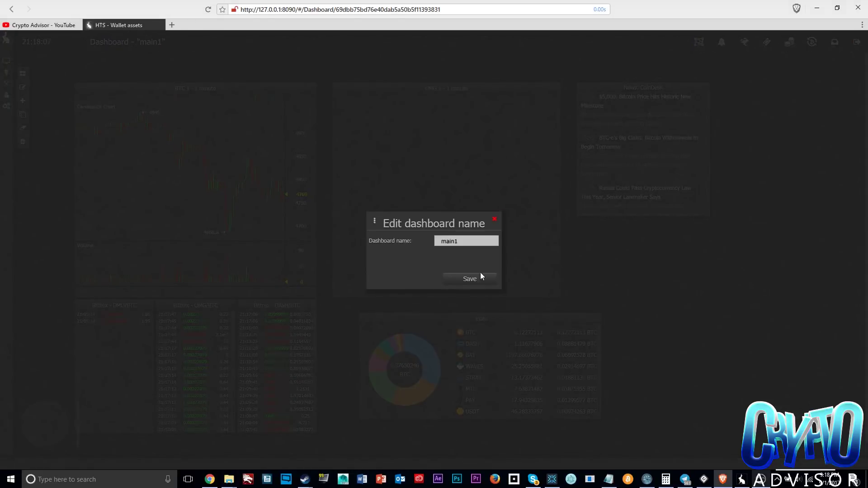
left_click(494, 219)
left_click(22, 74)
left_click(73, 116)
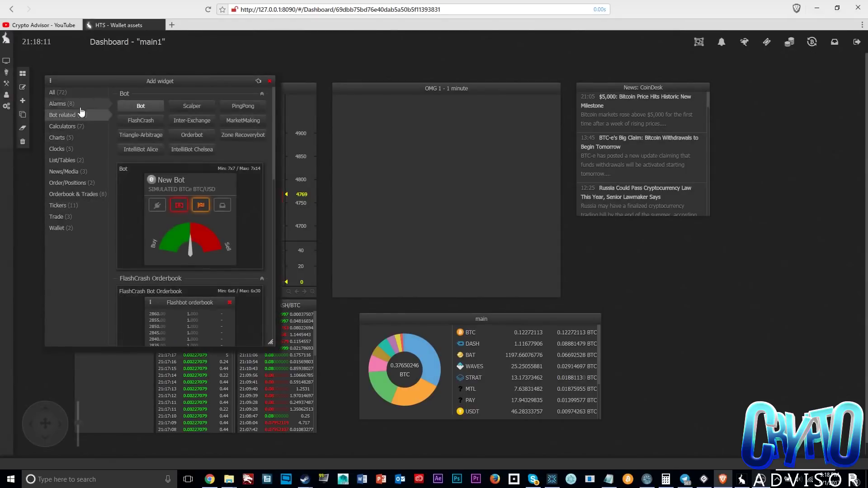
left_click_drag(273, 157, 274, 86)
left_click(270, 81)
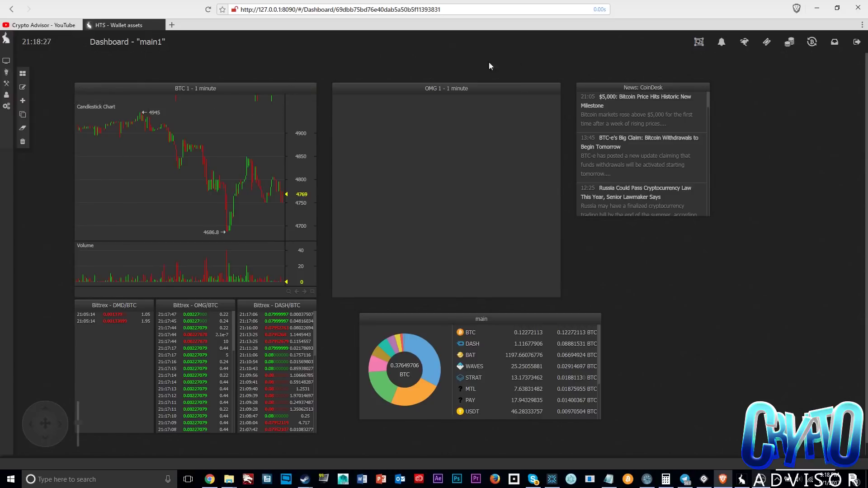
- Open and close the Trade Now panel, then go to the Bot dashboard
left_click(810, 42)
left_click(818, 59)
mouse_move(23, 93)
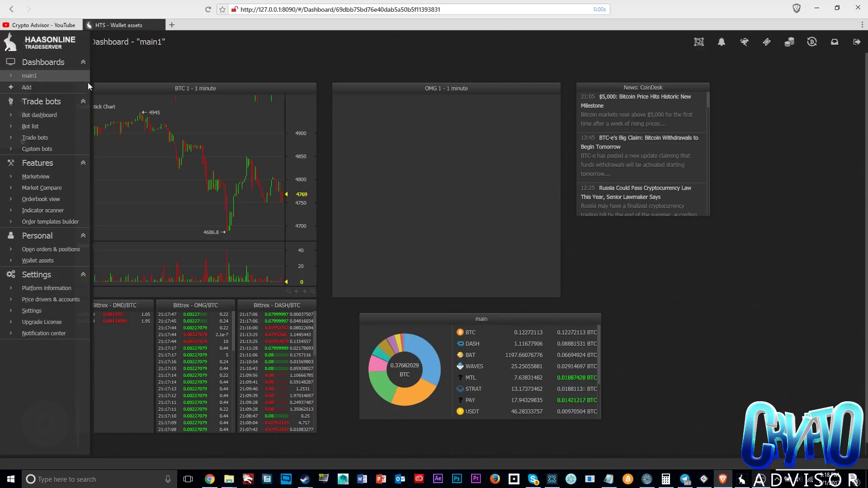
left_click(42, 117)
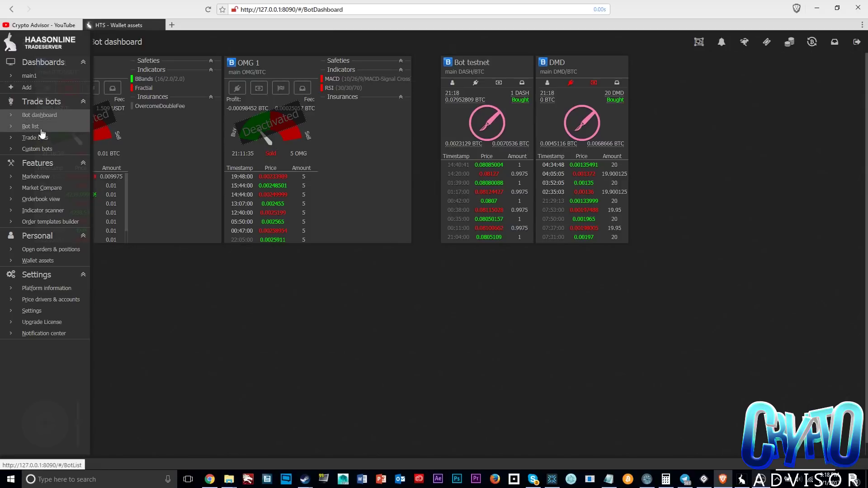
- Add a spot bot on the main account trading ABY/BTC and open its chart
left_click(53, 143)
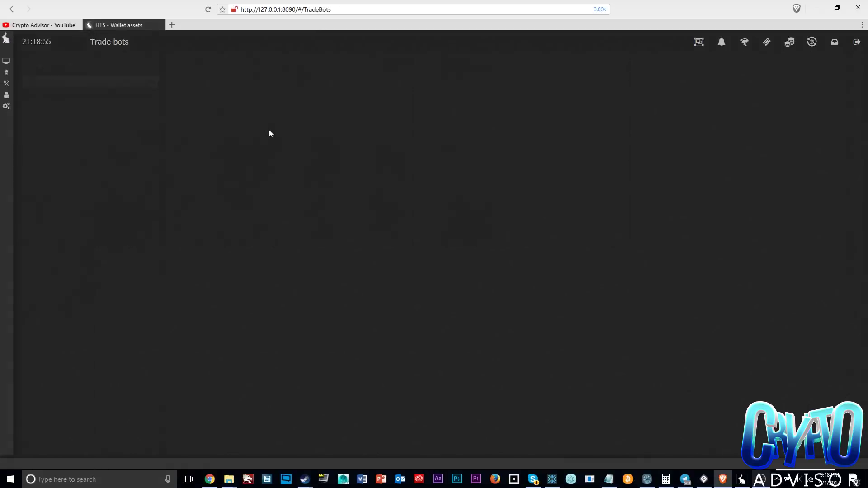
left_click(84, 125)
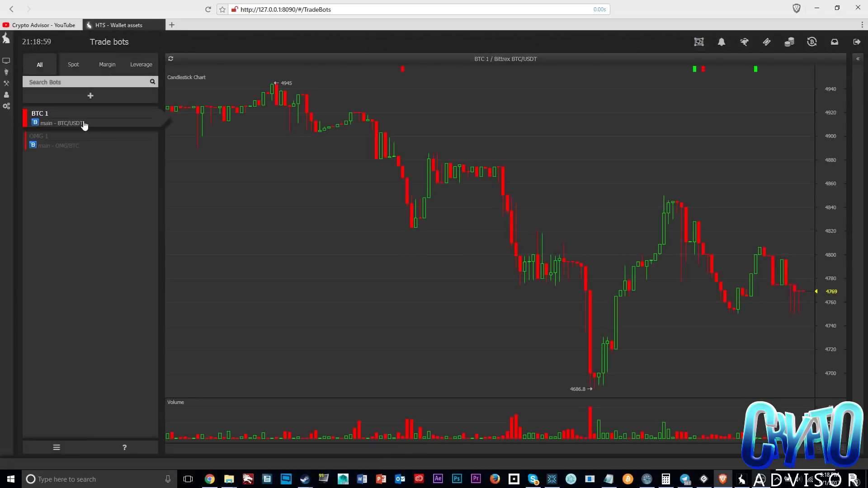
left_click(91, 95)
left_click(110, 122)
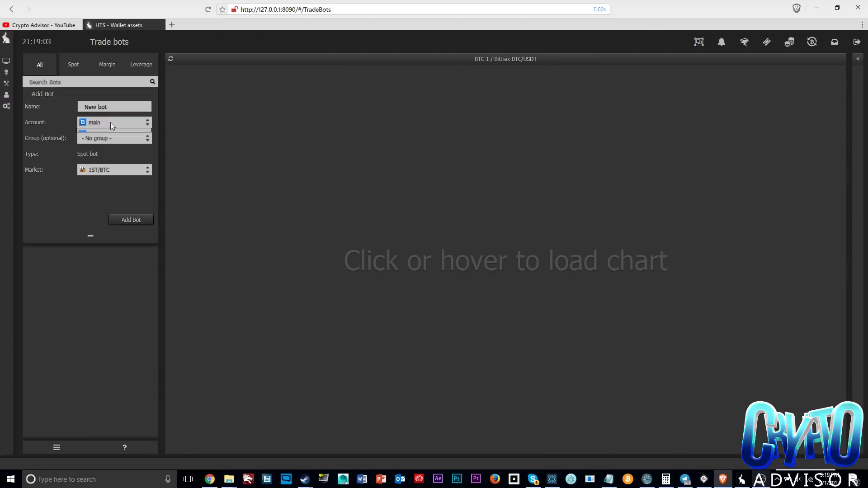
left_click(132, 156)
left_click(113, 170)
left_click(109, 236)
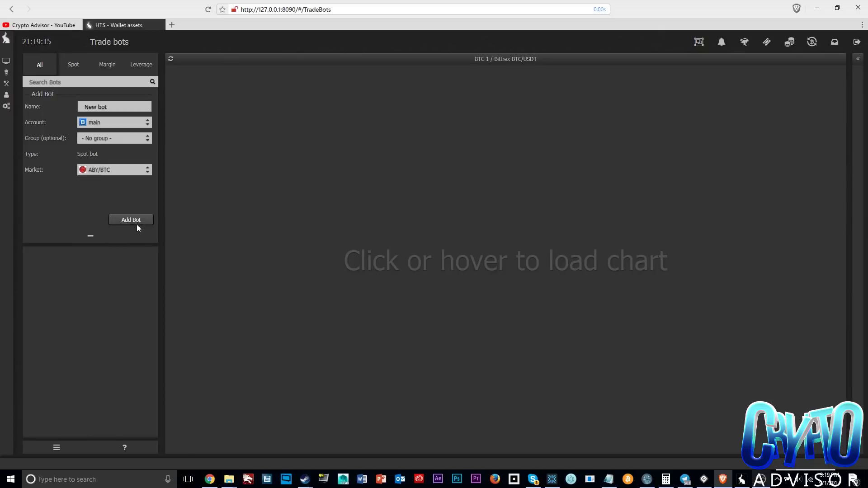
left_click(136, 225)
left_click(77, 149)
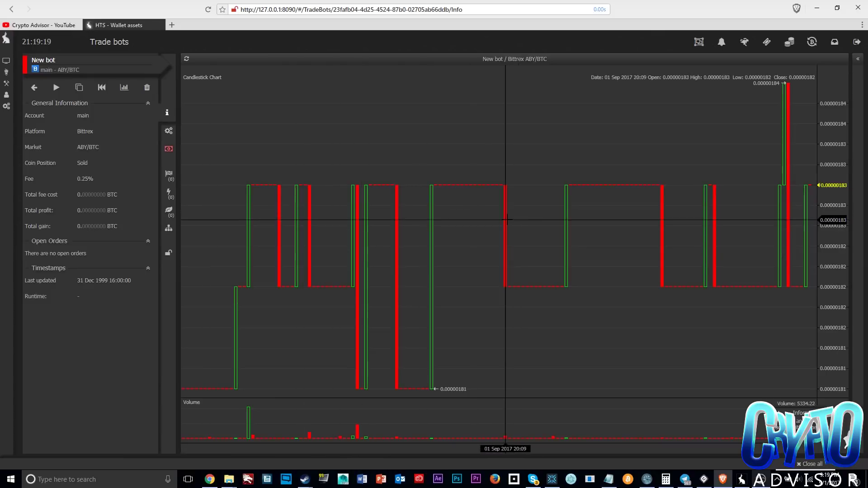
- Review New bot's general and trade settings, leaving coin position Sold
scroll(495, 207, "down", 2)
scroll(495, 208, "up", 4)
scroll(496, 207, "down", 3)
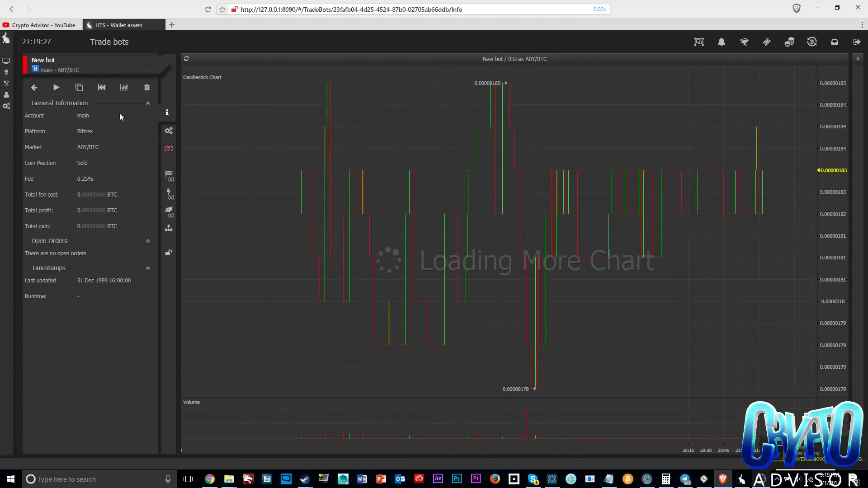
left_click(168, 130)
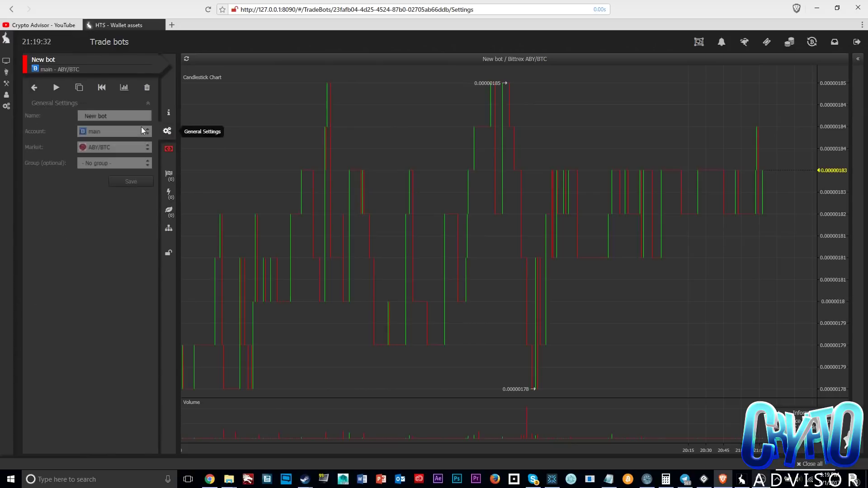
left_click(166, 148)
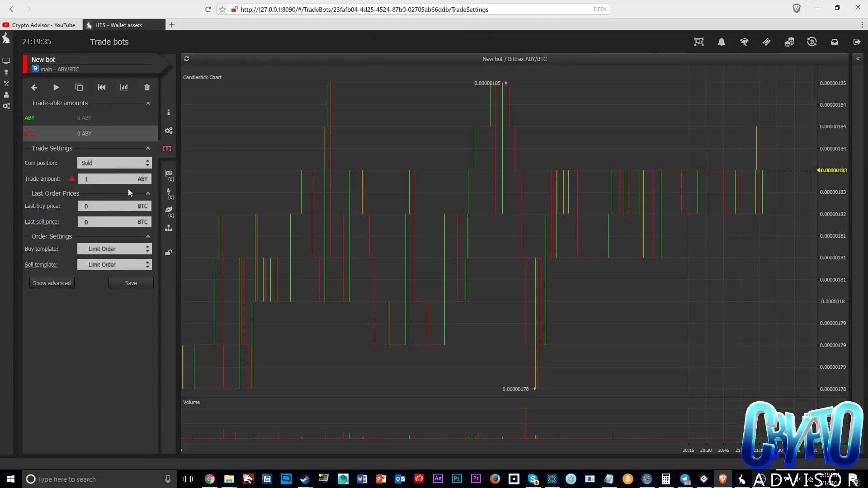
left_click(116, 161)
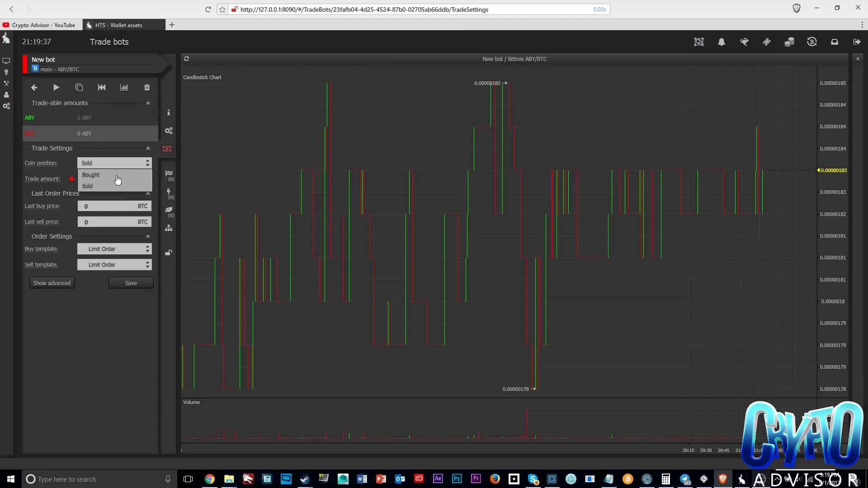
left_click(140, 165)
left_click(136, 164)
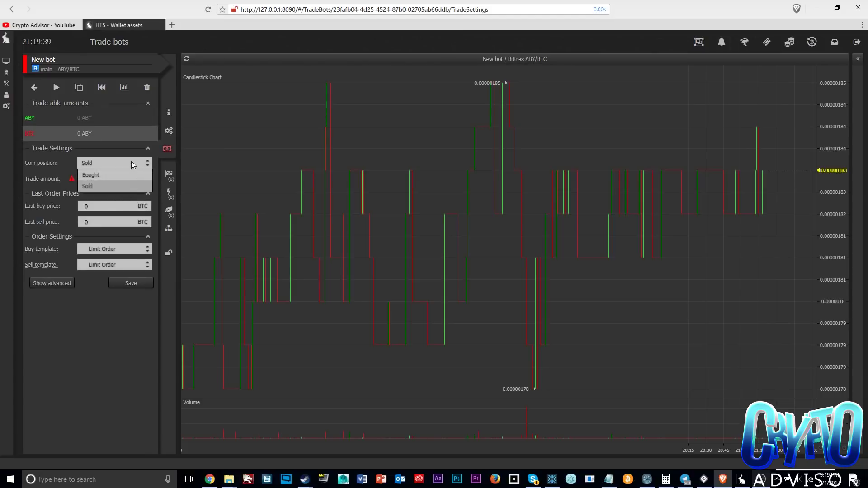
left_click(156, 202)
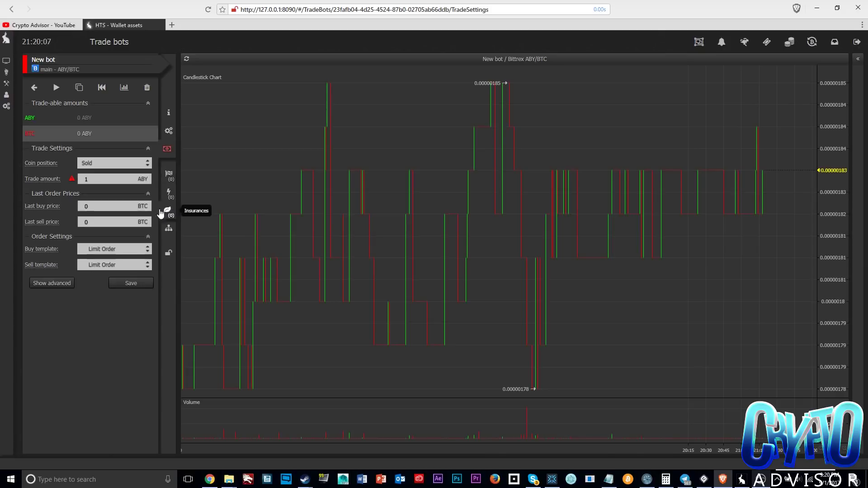
- Browse the Safeties, Indicators and Insurances sections, then scroll the Add Safety catalogue without adding any
left_click(168, 177)
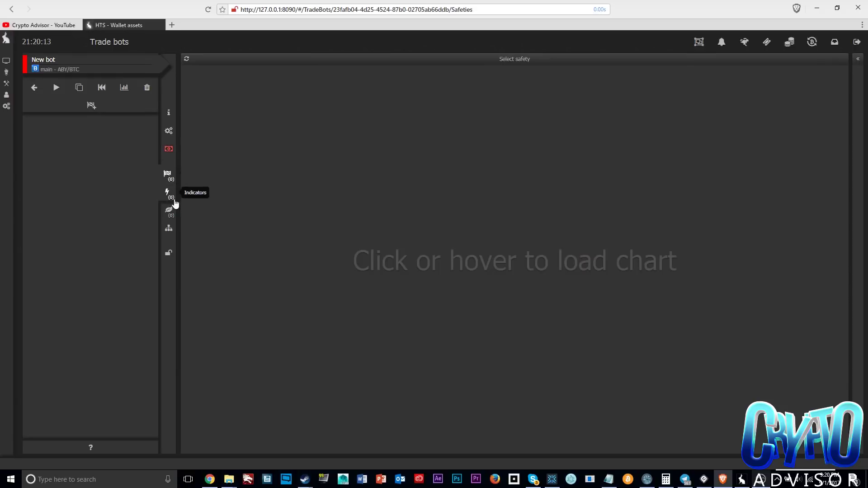
left_click(172, 202)
left_click(170, 215)
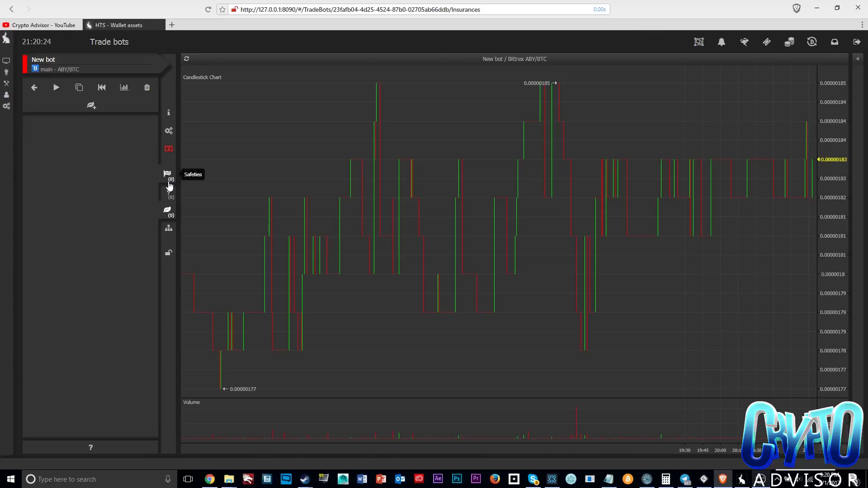
left_click(169, 182)
left_click(90, 106)
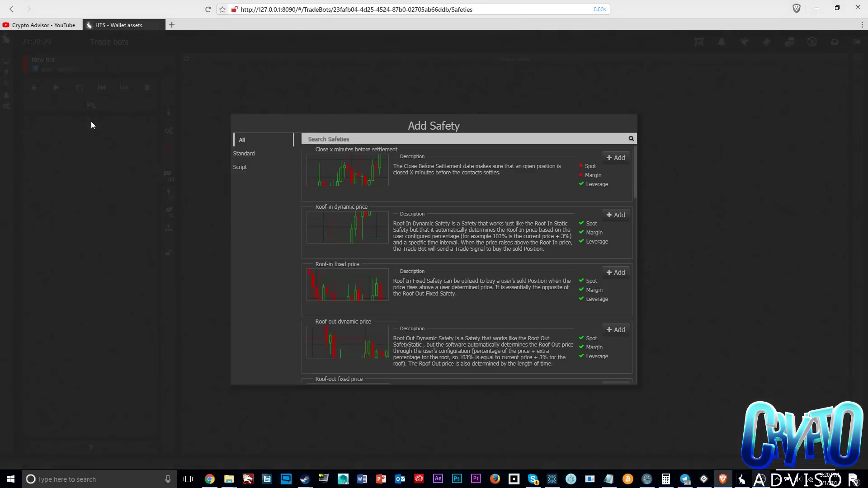
left_click_drag(636, 185, 607, 173)
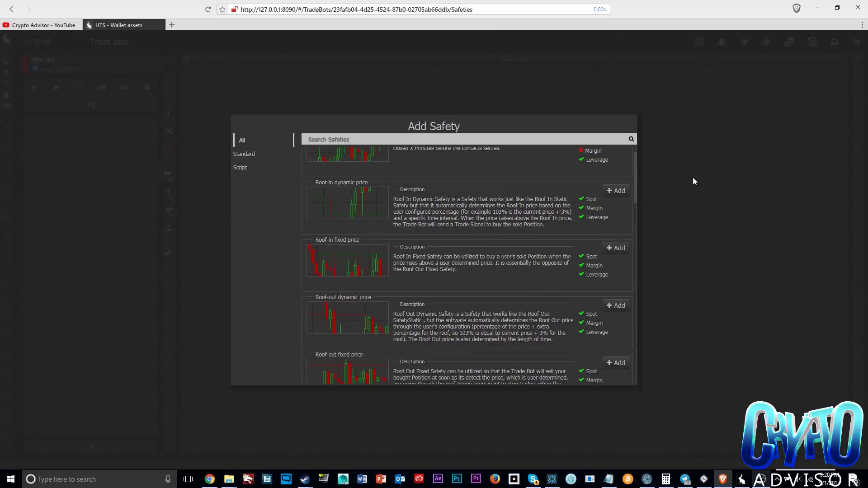
key("Escape")
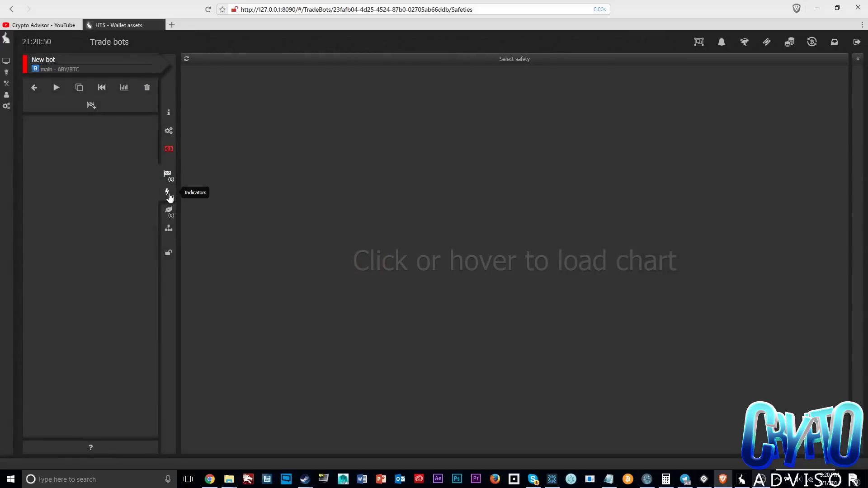
- Scroll through the Add Indicator catalogue and close it with no indicator added
left_click(169, 195)
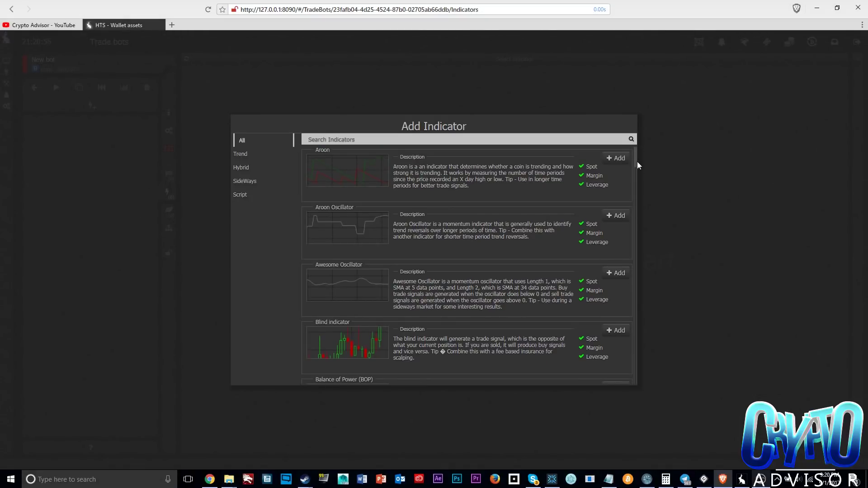
left_click_drag(636, 161, 664, 175)
left_click(665, 176)
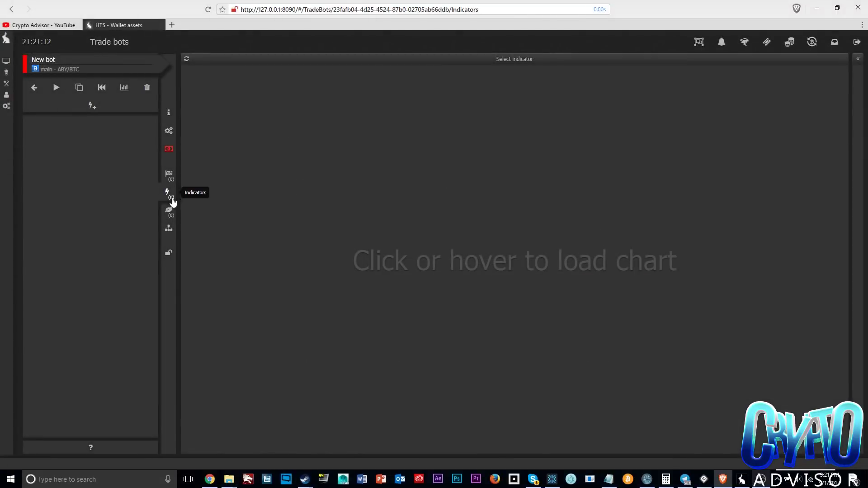
- Switch to New bot's Insurances section and scroll through the Add Insurances catalogue
left_click(168, 210)
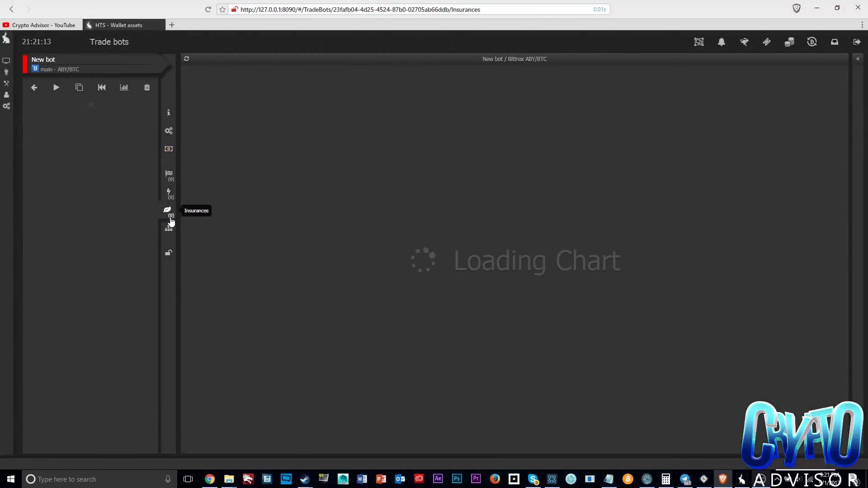
left_click(90, 109)
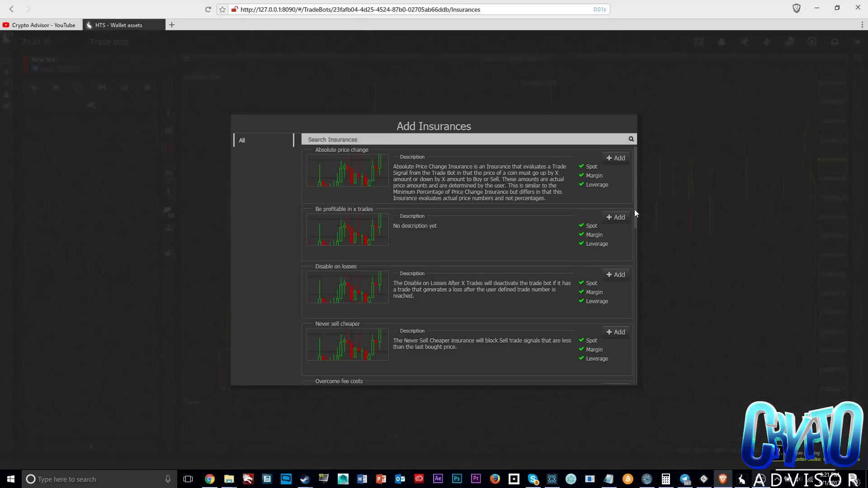
left_click_drag(636, 197, 638, 361)
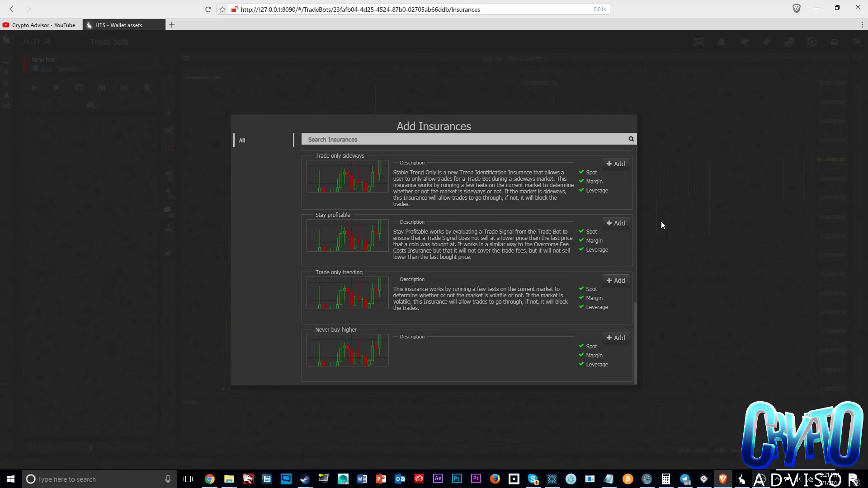
left_click_drag(635, 325, 635, 151)
- Simulate New bot's schematic on the last data, then return to its General Information
key("Escape")
left_click(167, 229)
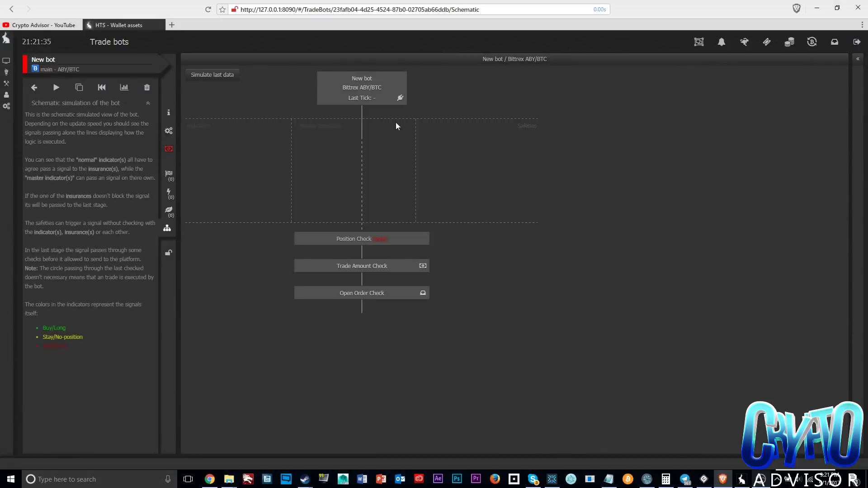
left_click(233, 74)
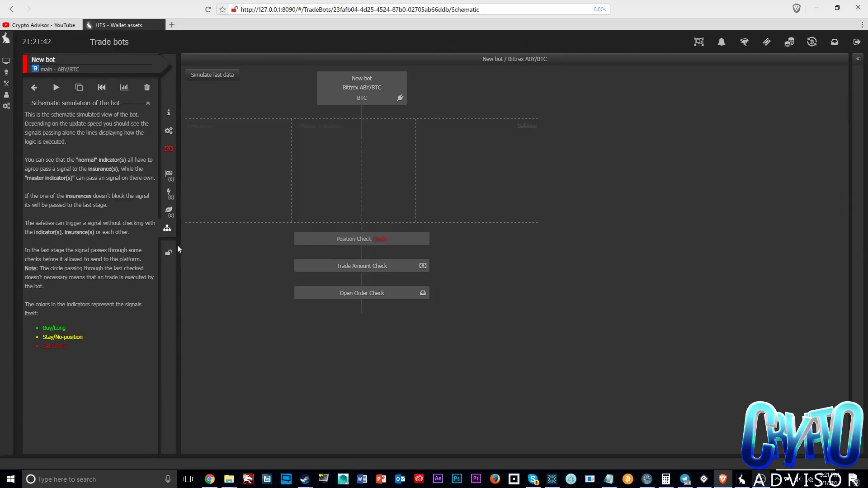
left_click(169, 113)
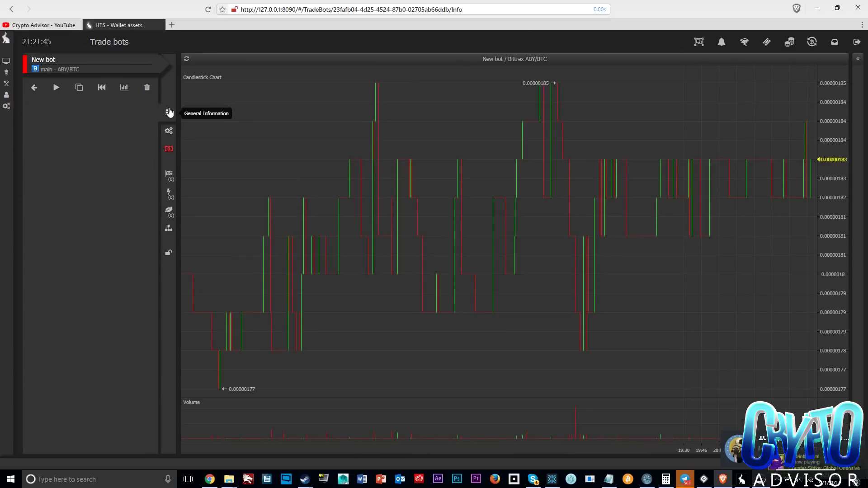
- Select BTC 1 from the Trade bots list and run a 2 weeks backtest
left_click(104, 86)
mouse_move(7, 90)
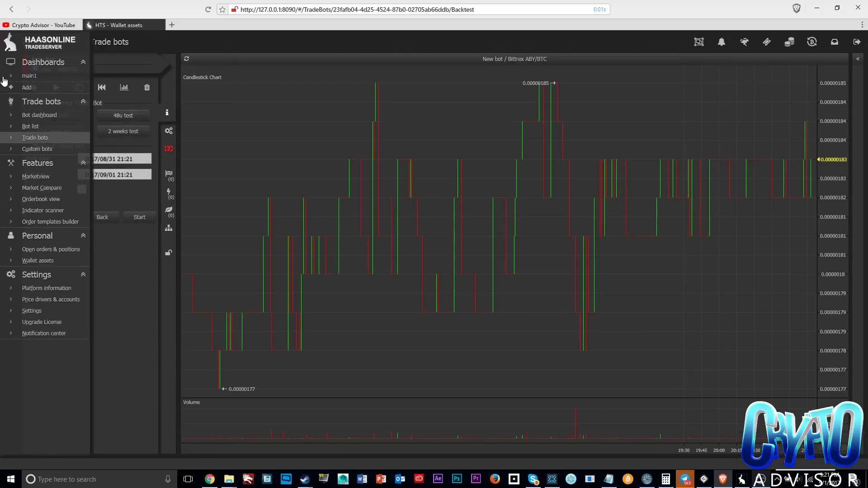
left_click(61, 138)
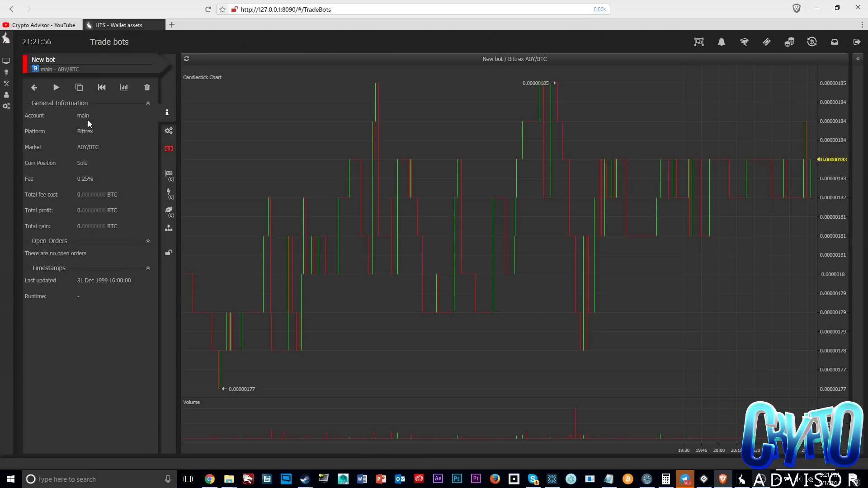
left_click(34, 88)
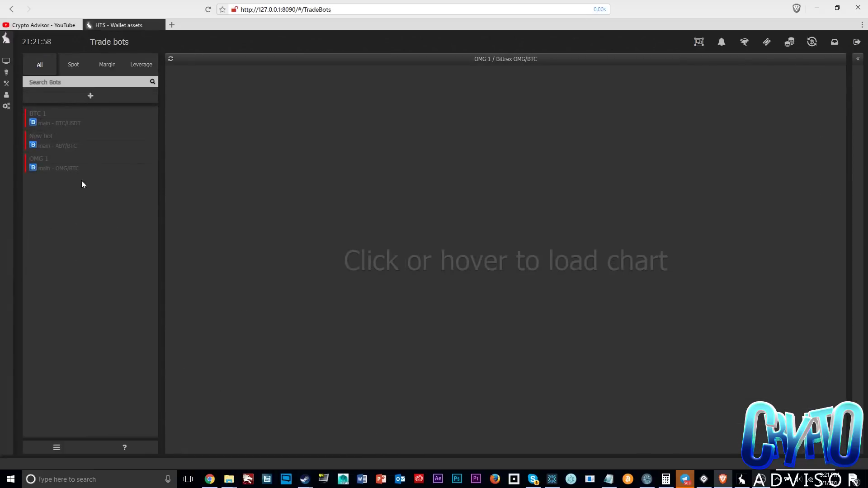
left_click(77, 124)
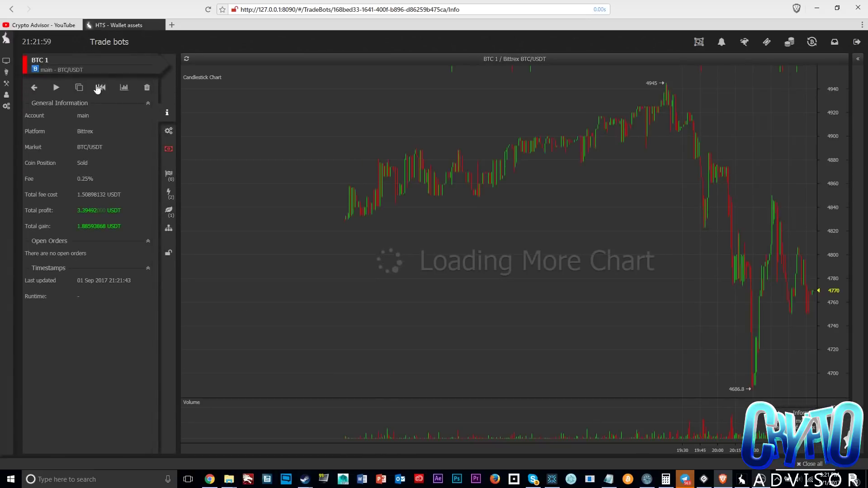
left_click(98, 88)
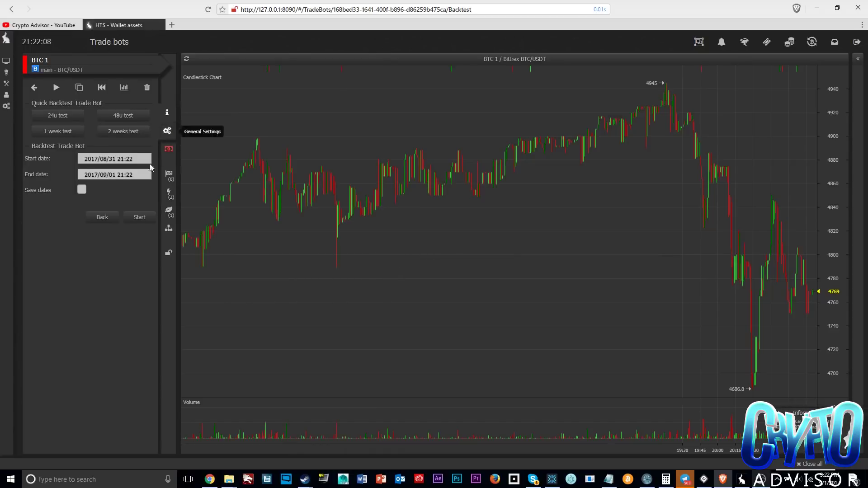
left_click(115, 131)
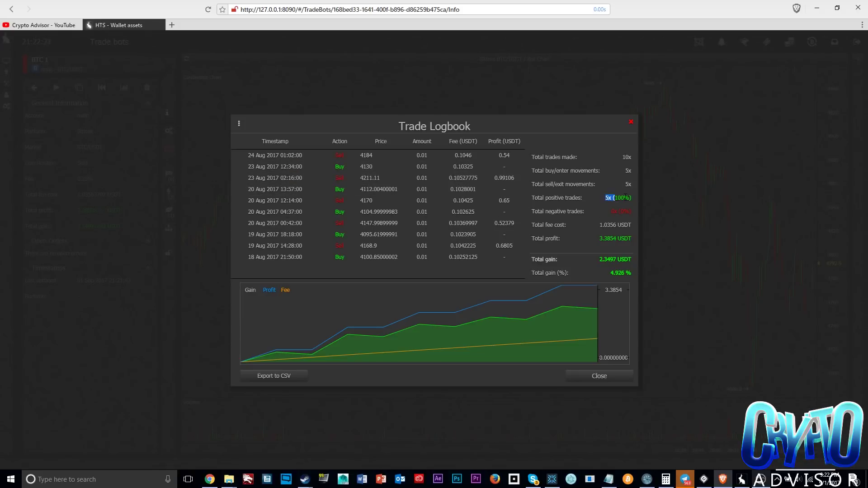
- Highlight the positive-trades total and the 2.3497 total gain, then close the Trade Logbook
left_click_drag(626, 197, 582, 197)
left_click(581, 198)
left_click_drag(616, 261, 582, 263)
left_click(581, 263)
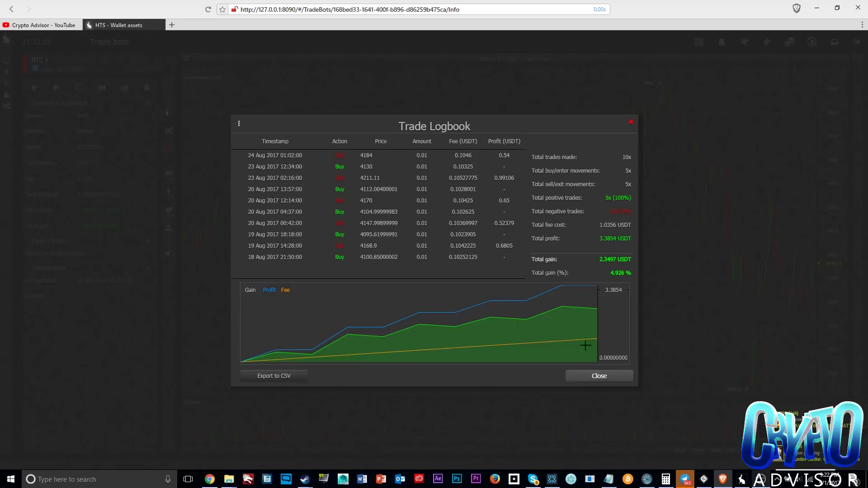
left_click(580, 376)
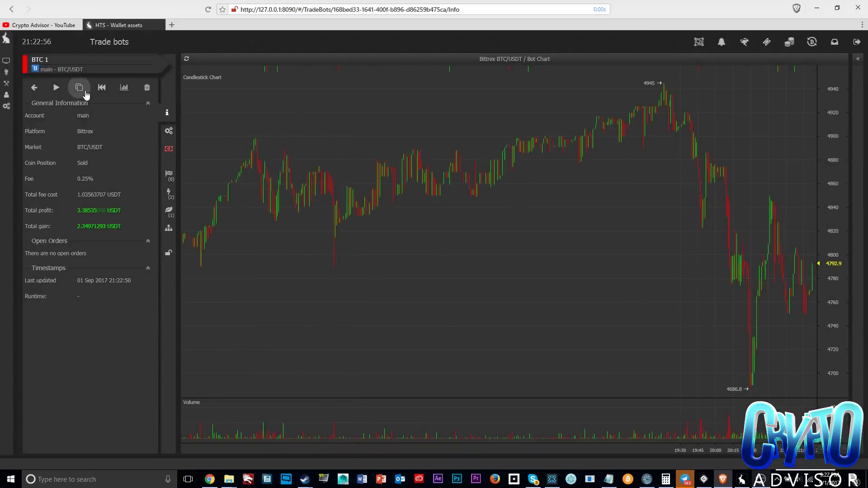
- Open the Indicator scanner and browse its market list, keeping 1ST/BTC
mouse_move(6, 88)
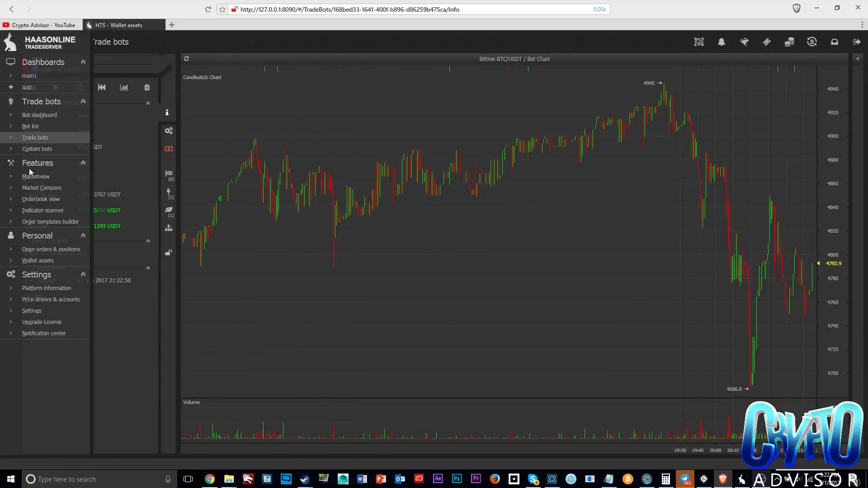
left_click(48, 210)
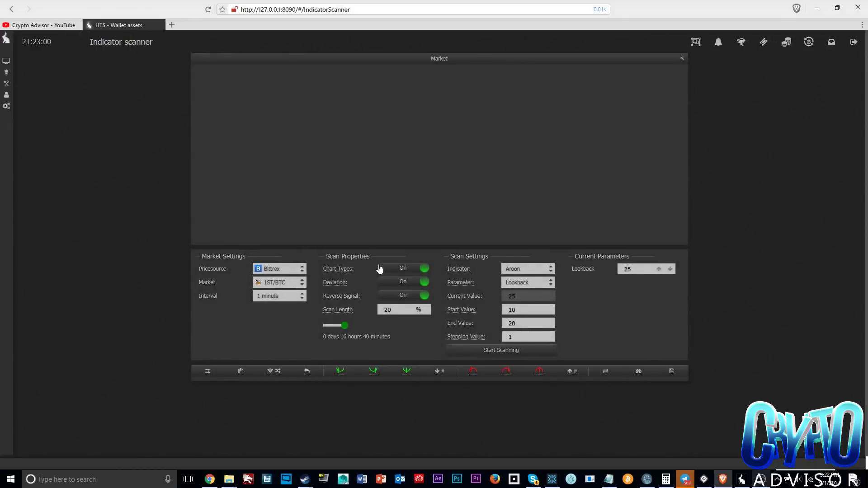
left_click(285, 281)
left_click(303, 283)
left_click(302, 284)
left_click(460, 271)
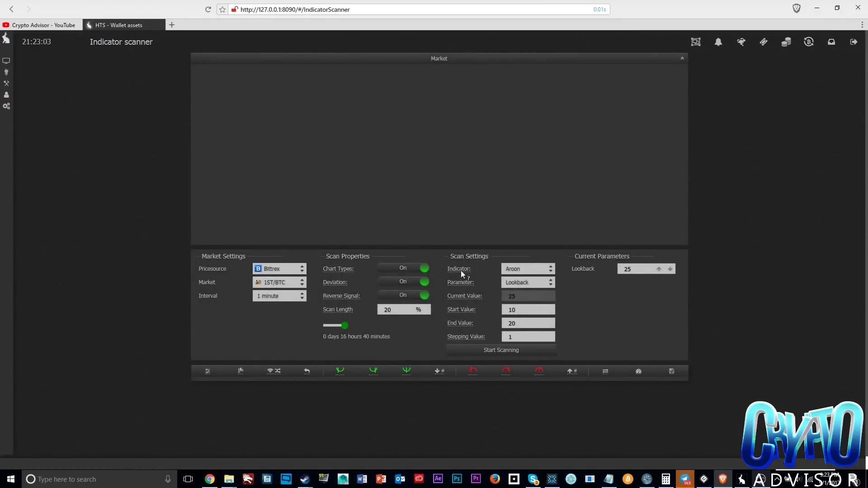
- Scroll through the indicator choices and leave Aroon selected
left_click(525, 268)
scroll(626, 156, "down", 1)
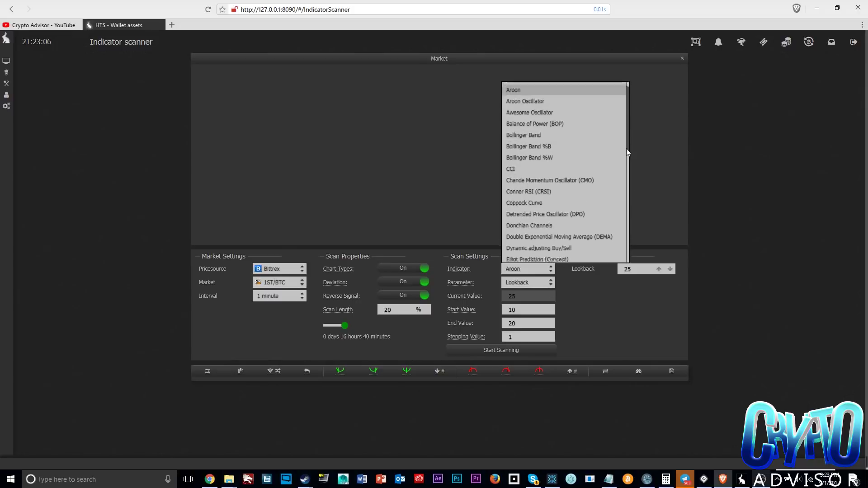
scroll(621, 243, "down", 5)
left_click(619, 309)
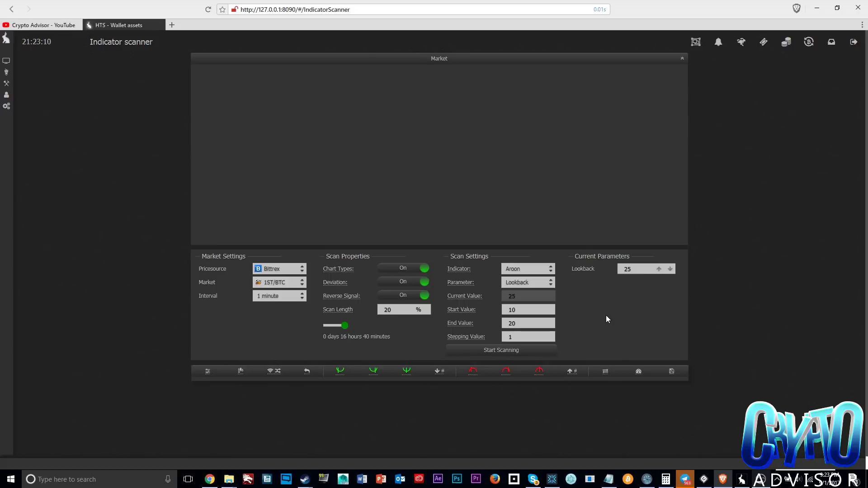
mouse_move(1, 111)
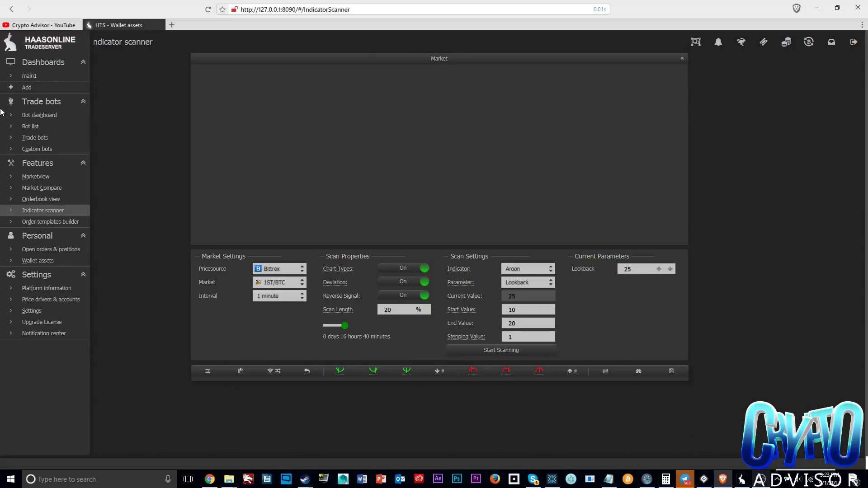
- On Custom bots, start a new bot and browse the bot types, keeping Scalper Bot
left_click(45, 150)
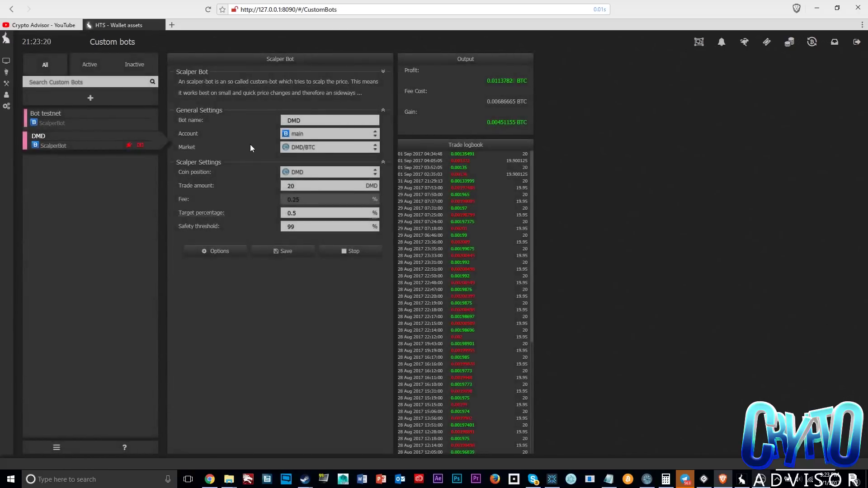
left_click(94, 121)
left_click(89, 97)
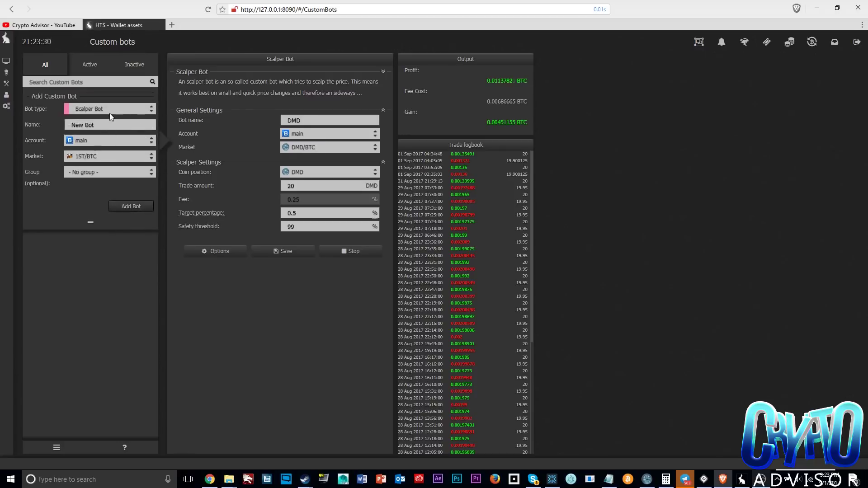
left_click(113, 110)
scroll(123, 202, "down", 1)
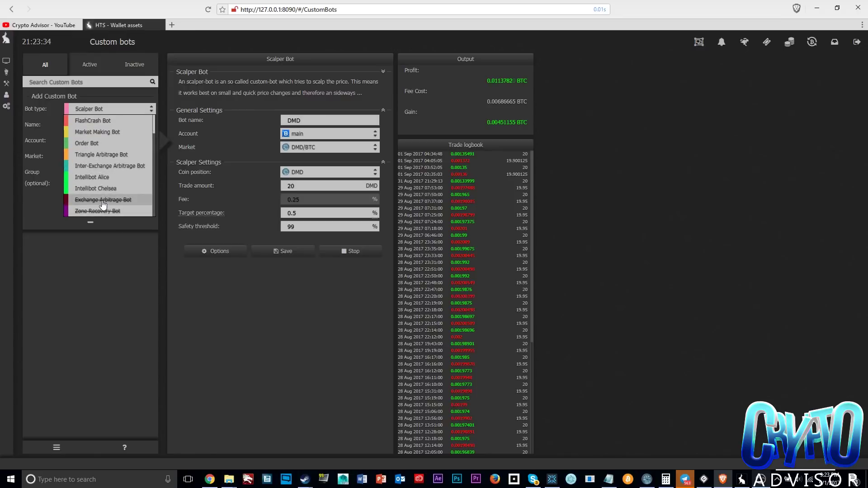
scroll(103, 204, "up", 2)
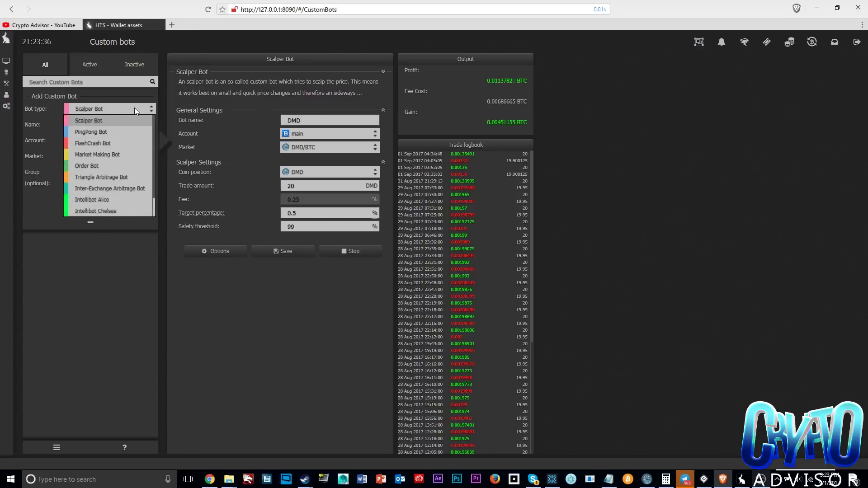
left_click(159, 123)
- Discard the new-bot form and show Bot testnet's DASH/BTC settings and trade logbook
left_click(93, 223)
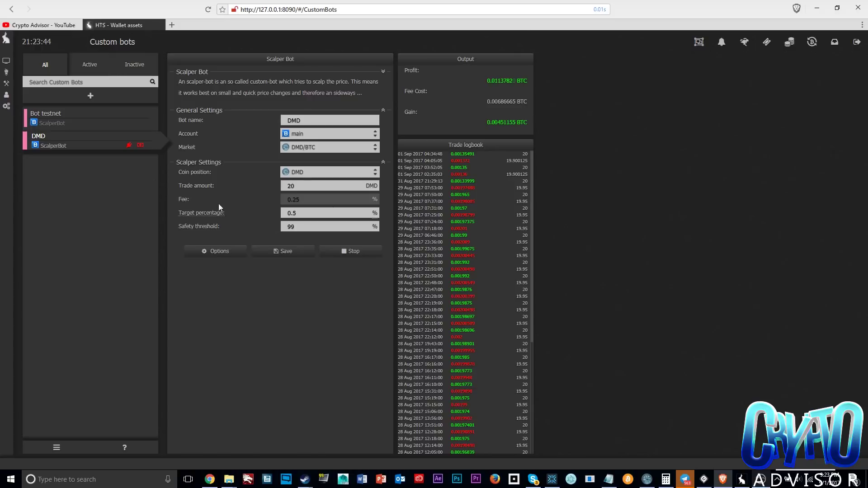
left_click(74, 123)
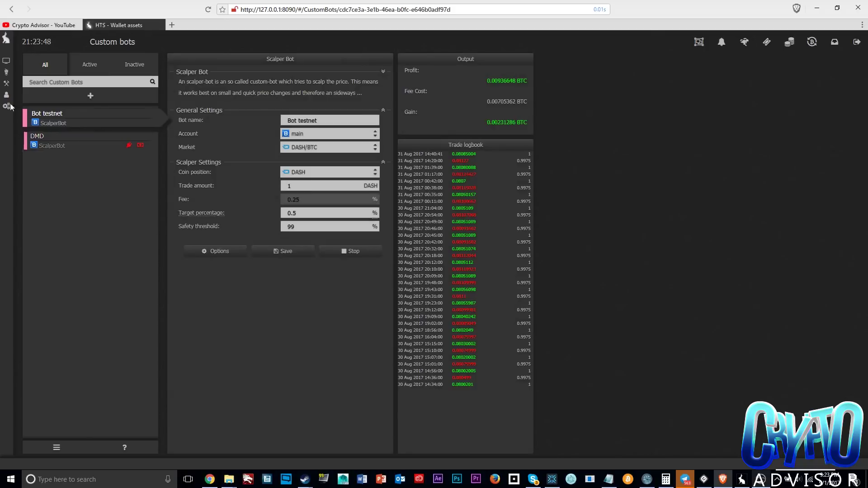
mouse_move(7, 122)
- Open the Bittrex BTC/USDT Marketview chart, pan it, and peek at the Trade Now panel
mouse_move(23, 145)
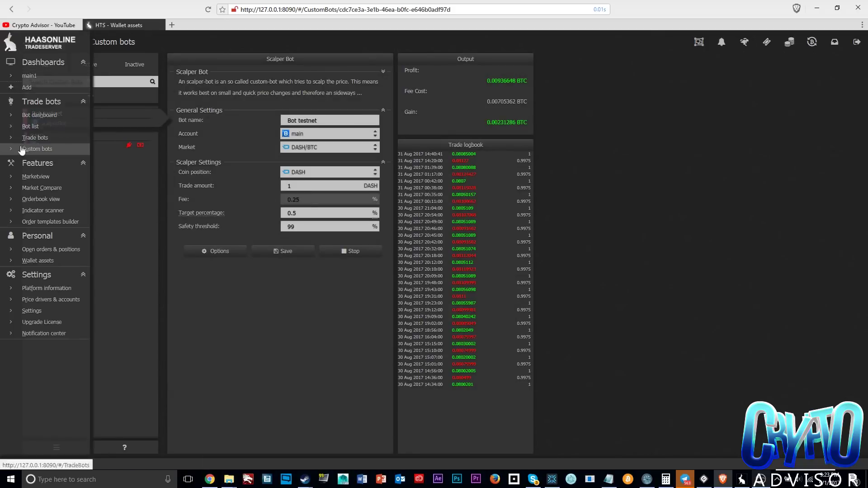
left_click(37, 176)
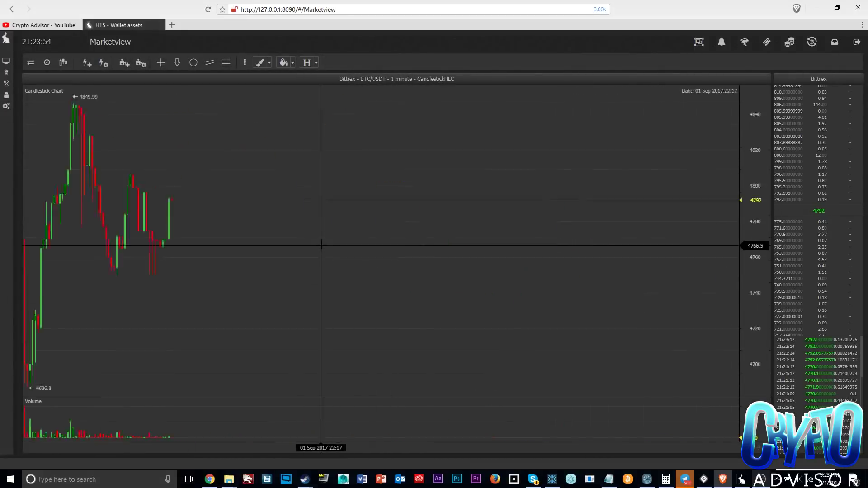
left_click_drag(322, 246, 517, 193)
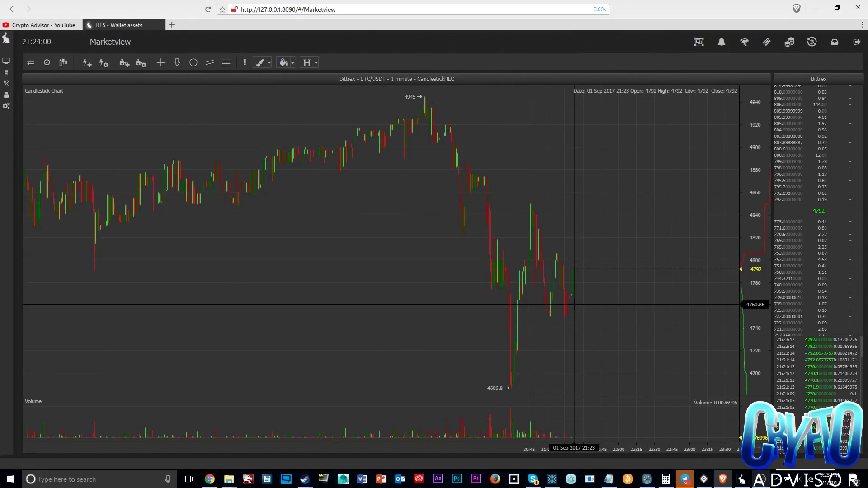
left_click_drag(585, 277, 565, 277)
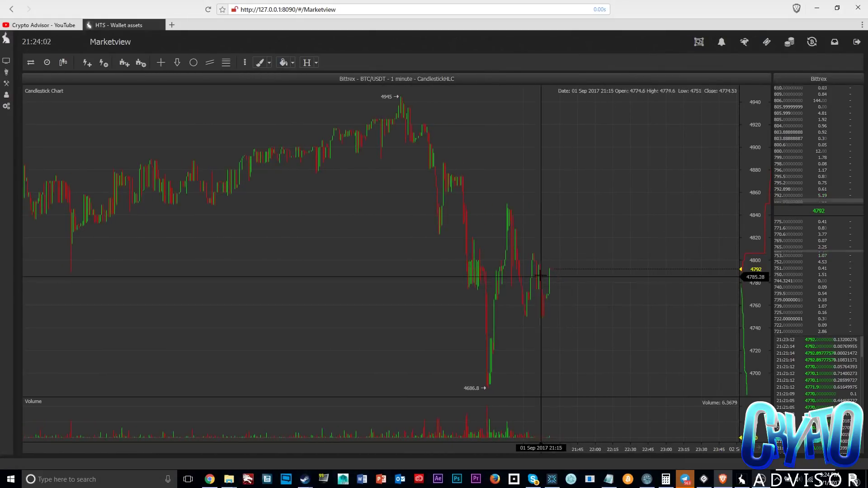
left_click(812, 44)
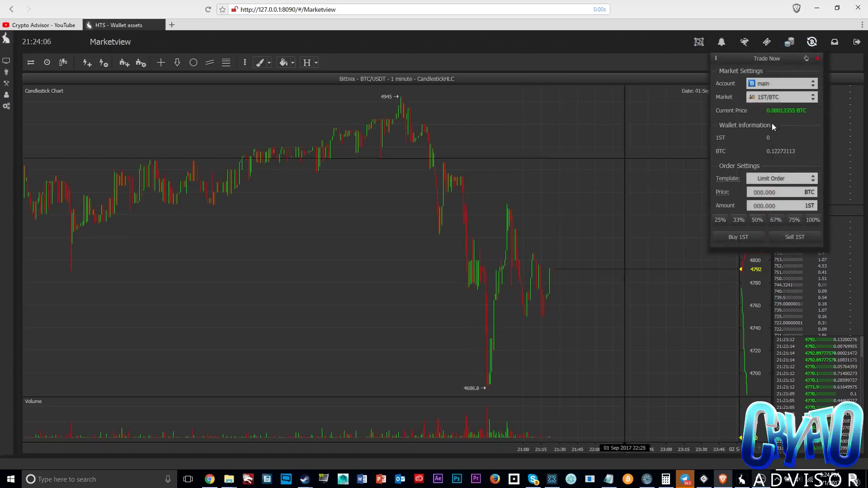
left_click(817, 58)
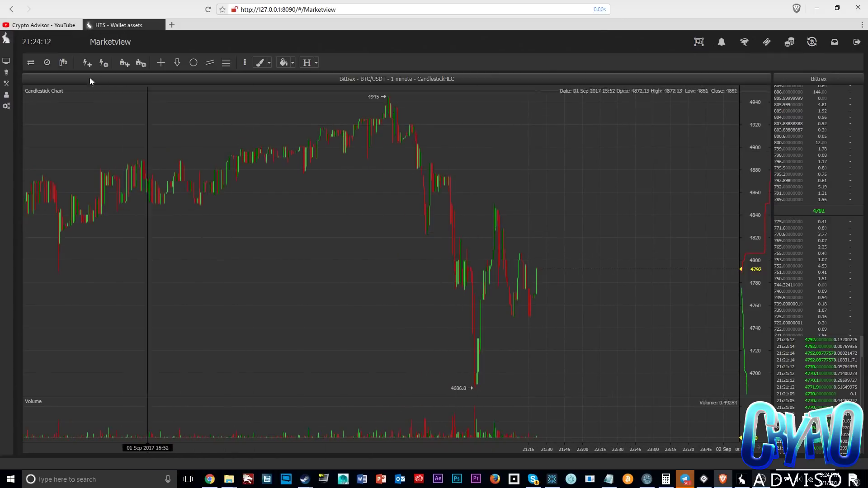
- Look over the interval, chart-type and drawing-tool menus, then pan to earlier candles
left_click(50, 65)
left_click(63, 62)
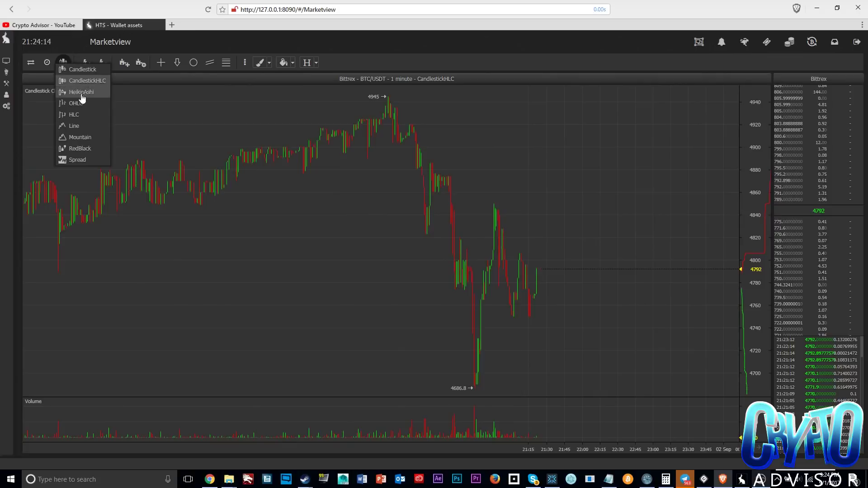
left_click(161, 62)
left_click(160, 62)
left_click(167, 70)
mouse_move(455, 271)
left_mouse_down()
mouse_move(513, 283)
mouse_move(500, 262)
mouse_move(548, 323)
left_mouse_up()
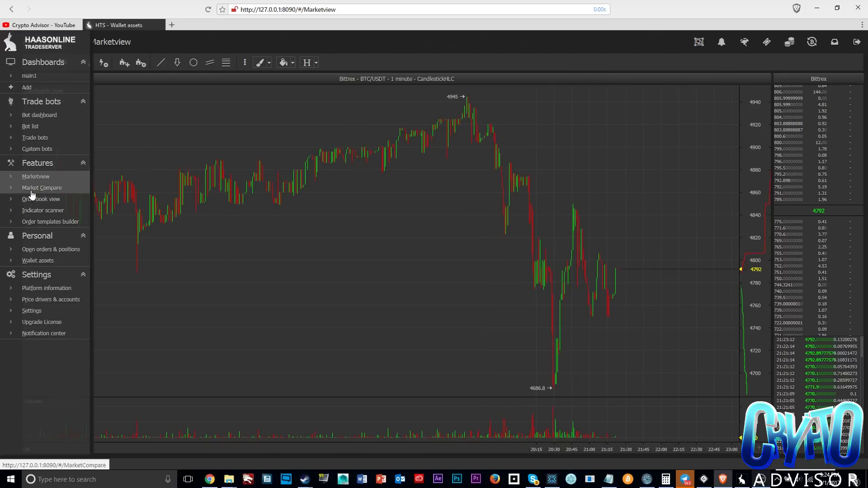
left_click(32, 189)
- Move via Orderbook view and Indicator scanner to the Order templates builder showing Market Making Order
left_click(38, 200)
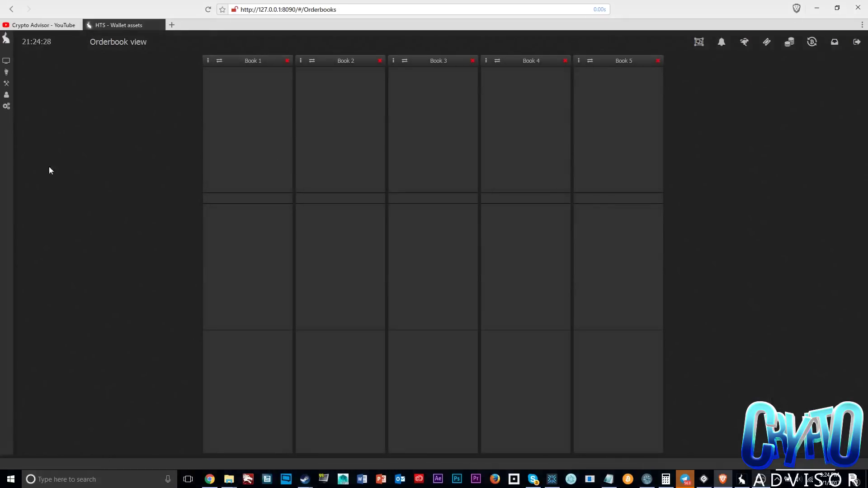
mouse_move(23, 175)
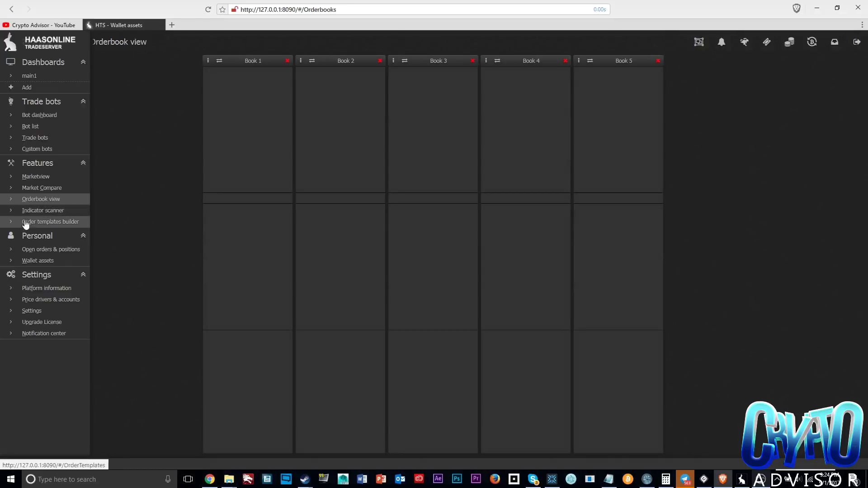
left_click(32, 210)
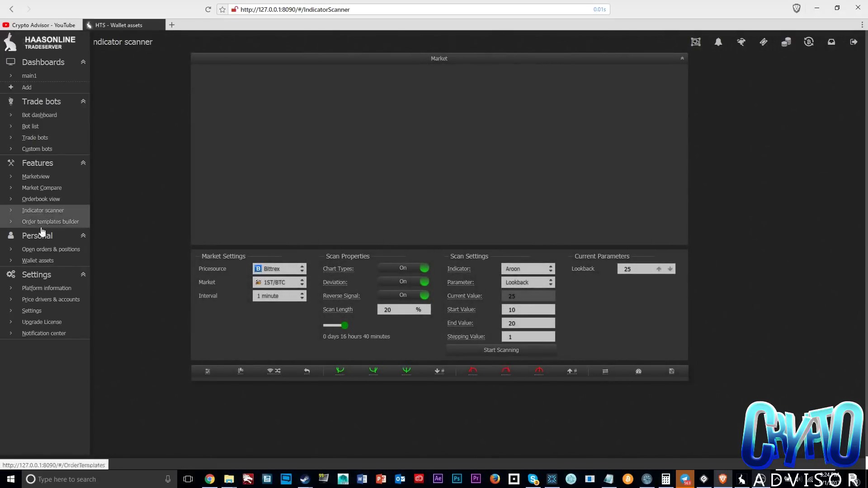
left_click(43, 222)
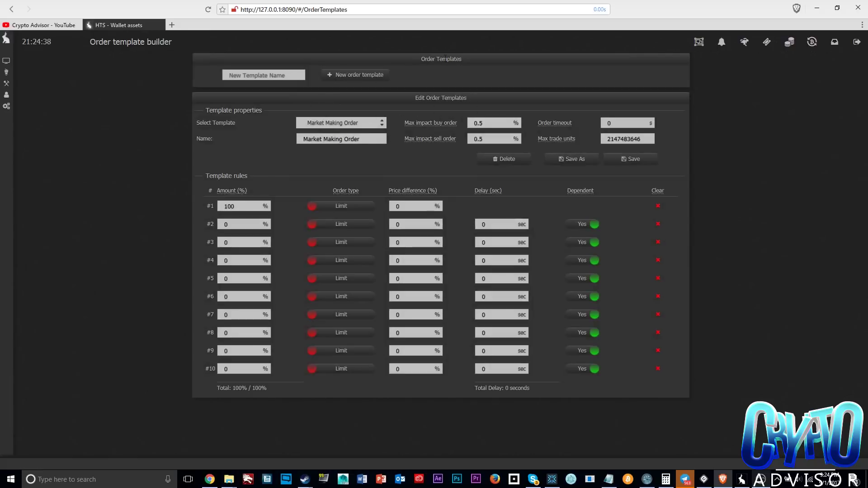
mouse_move(9, 144)
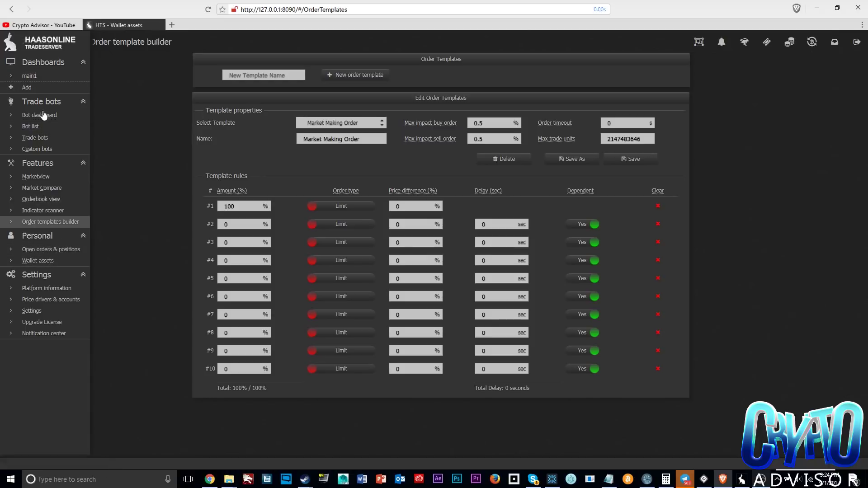
- Show the Bot dashboard with the BTC 1, OMG 1, Bot testnet, DMD and New bot cards
left_click(44, 124)
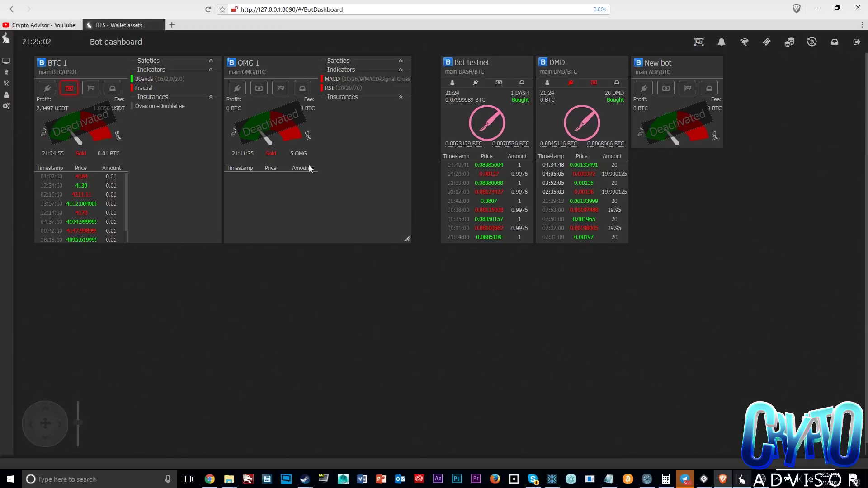
mouse_move(12, 83)
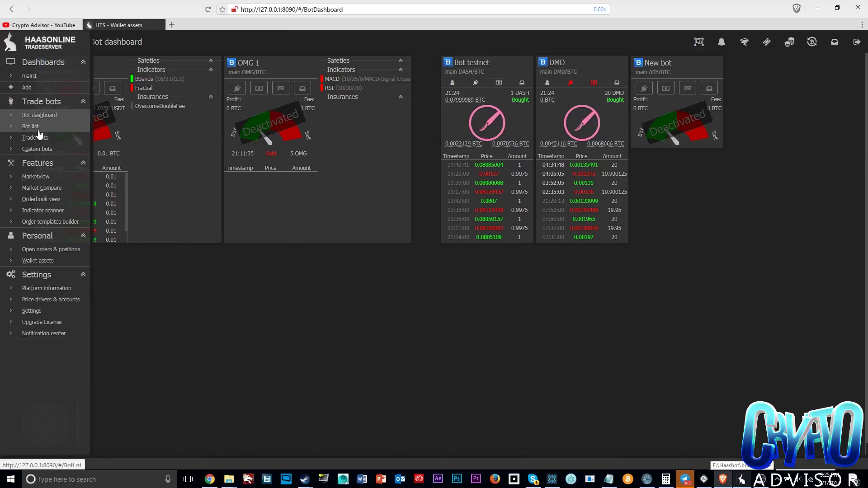
- Show the main1 dashboard with BTC 1 and OMG 1 charts, CoinDesk news and order books
left_click(30, 75)
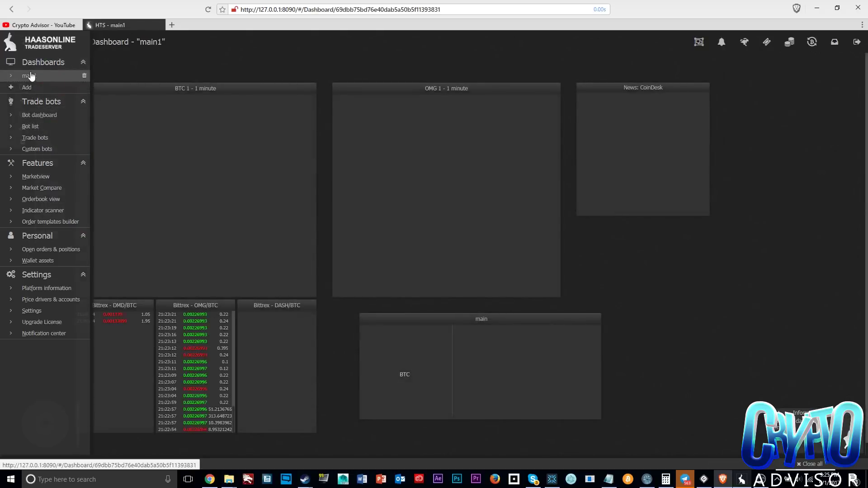